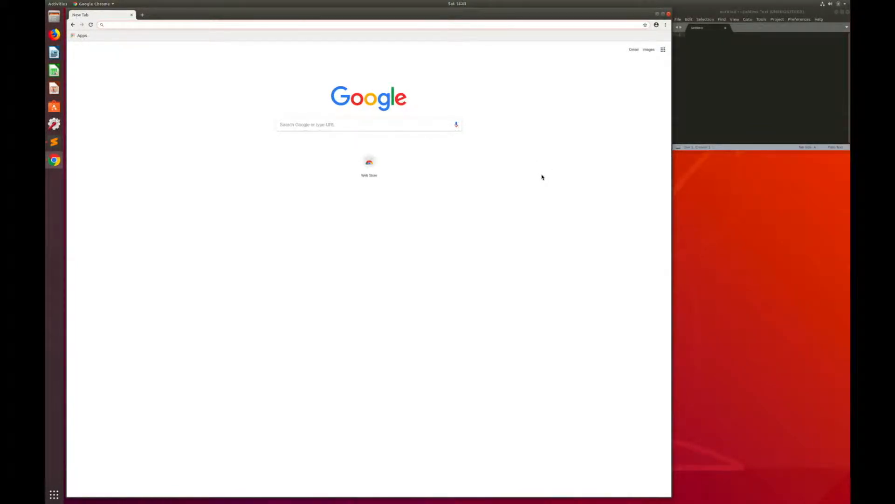
Step: Search Google for "metamask" and open the official metamask.io website from the results
click(372, 127)
text(metamask)
key(Return)
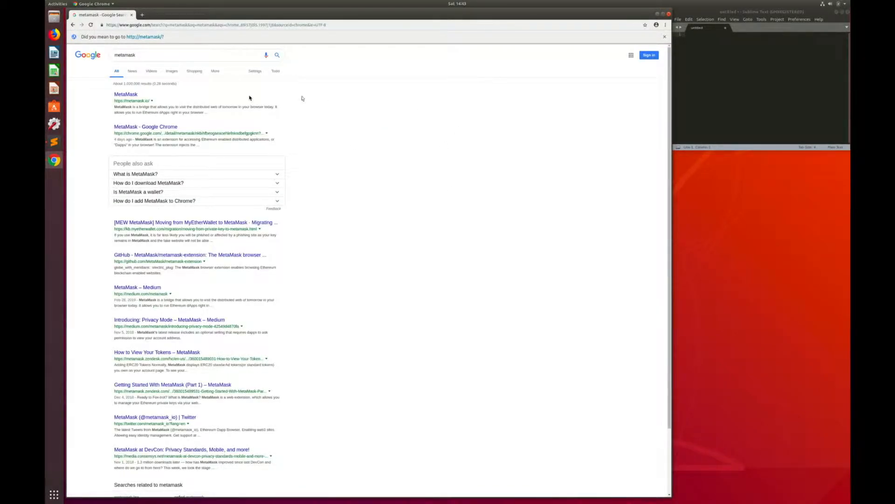
drag(125, 97, 168, 98)
click(130, 96)
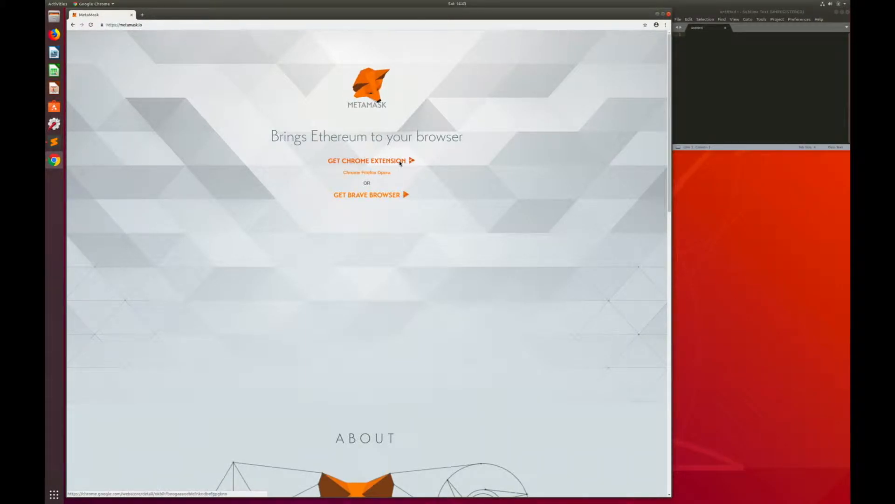
Step: Get the MetaMask Chrome extension from the Chrome Web Store and confirm adding it to the browser
click(401, 163)
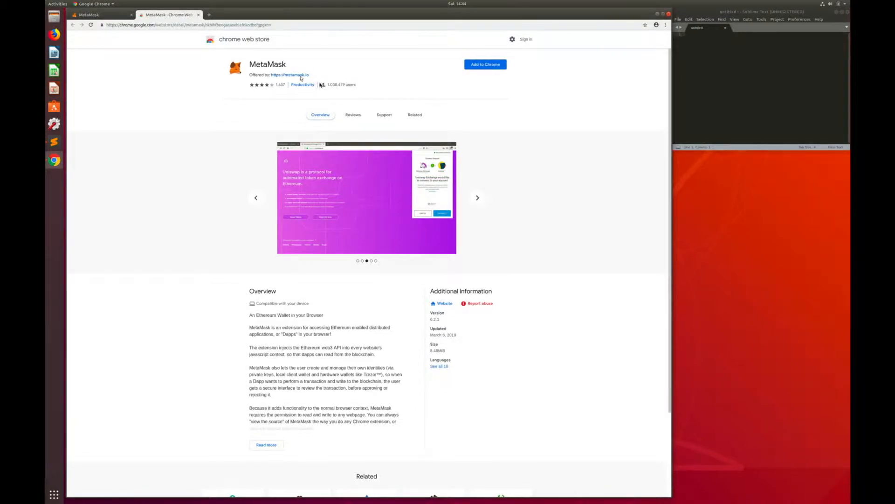
click(484, 66)
click(412, 99)
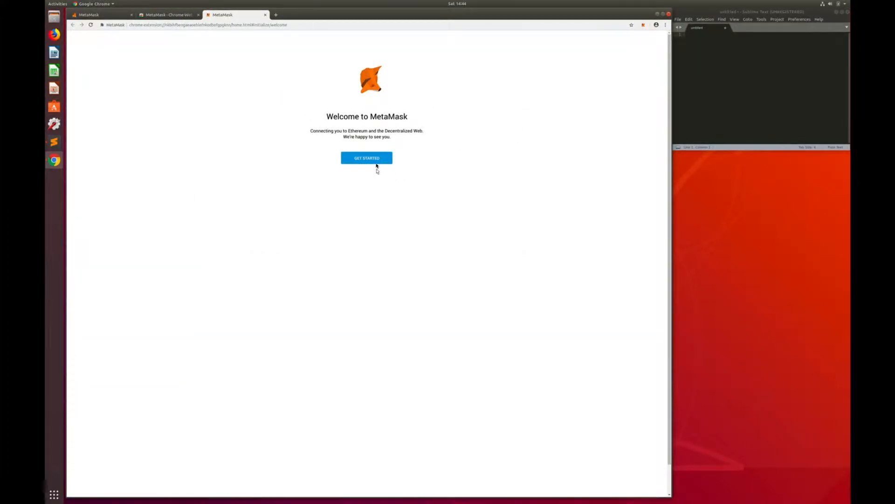
Step: Start the MetaMask setup by choosing to create a new wallet, and agree to share anonymized usage data
click(375, 161)
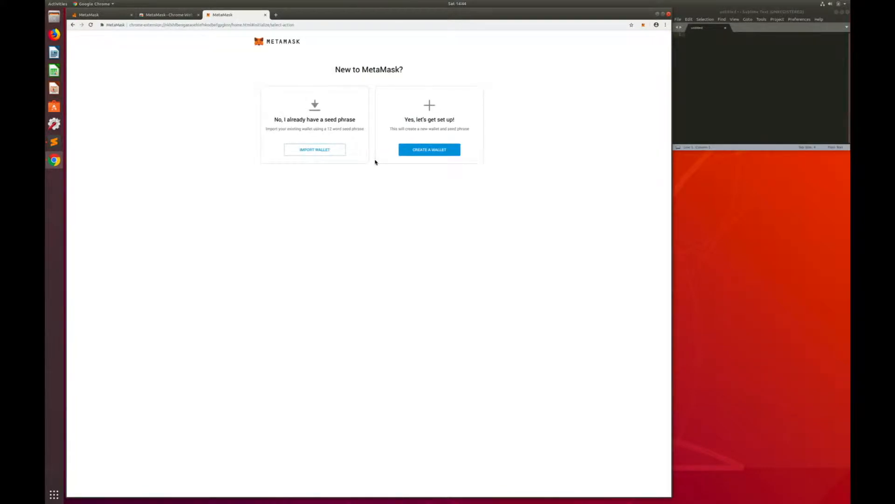
click(435, 153)
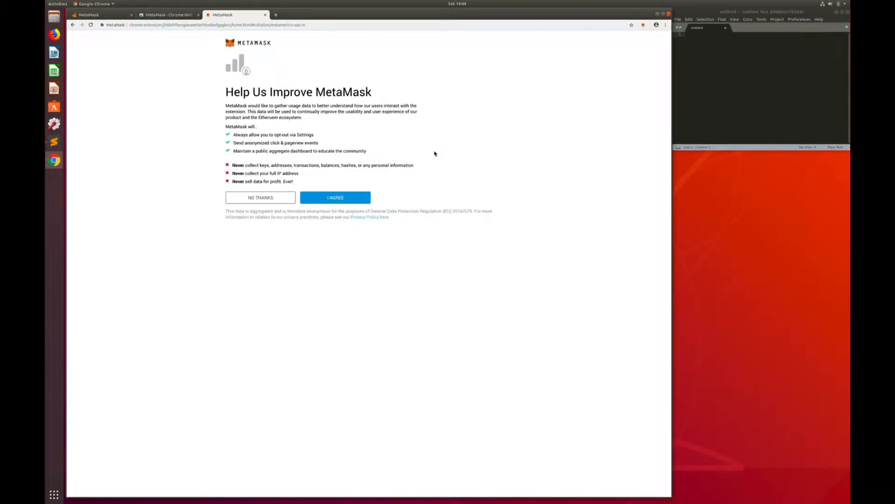
click(346, 200)
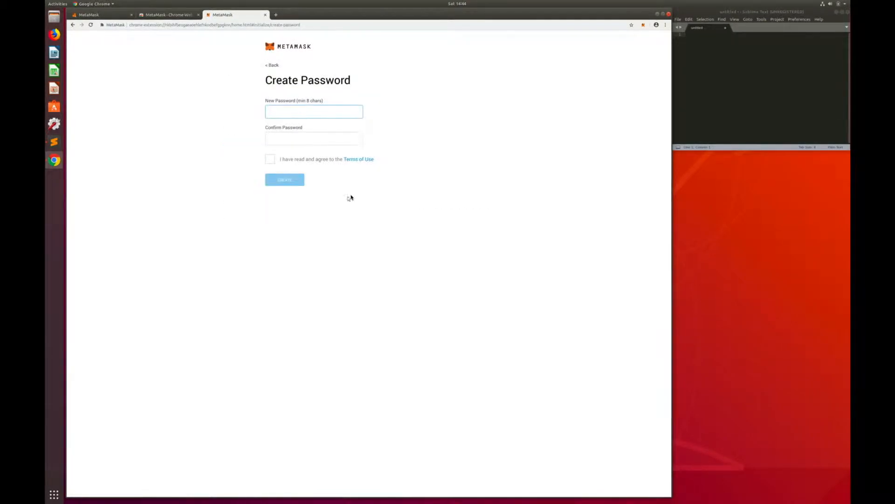
Step: Enter and confirm the new wallet password, accept the Terms of Use and create the wallet
text(p••••••••)
key(Tab)
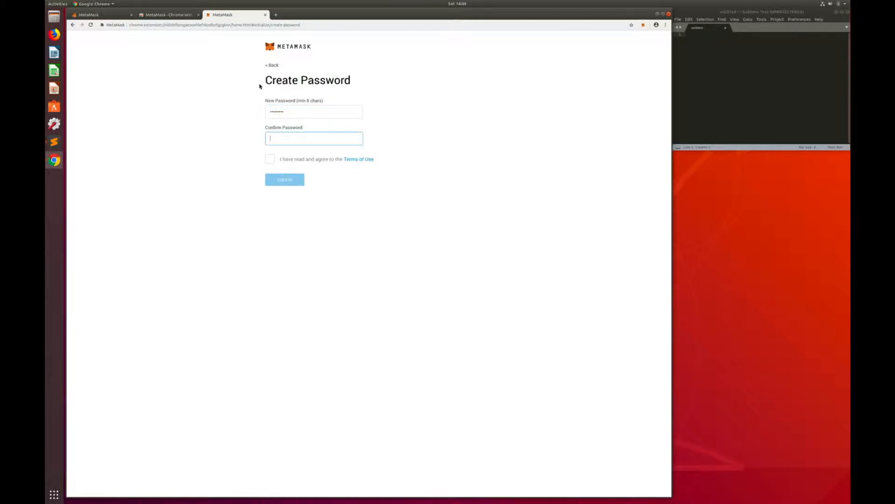
text(•••••••••)
click(270, 159)
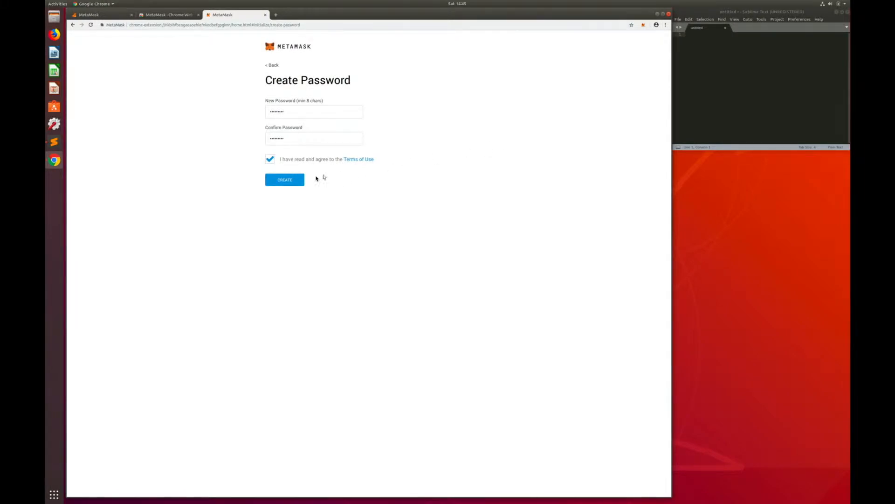
click(294, 185)
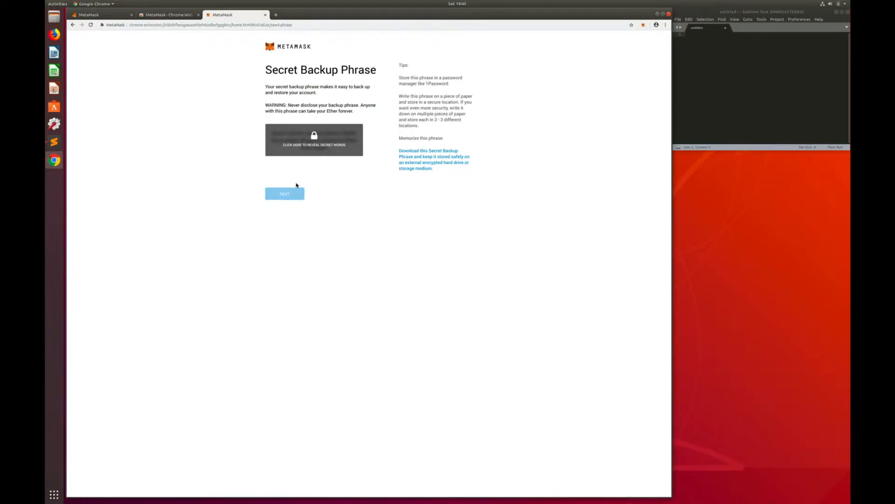
Step: Reveal the secret backup phrase and copy it into the untitled Sublime Text document, followed by two line breaks
click(320, 148)
drag(328, 148, 273, 135)
right_click(273, 134)
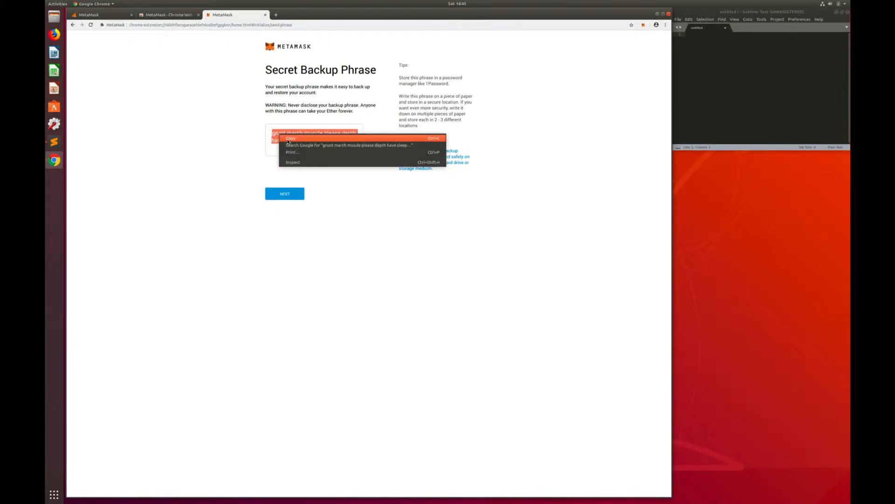
click(288, 141)
click(712, 72)
right_click(712, 72)
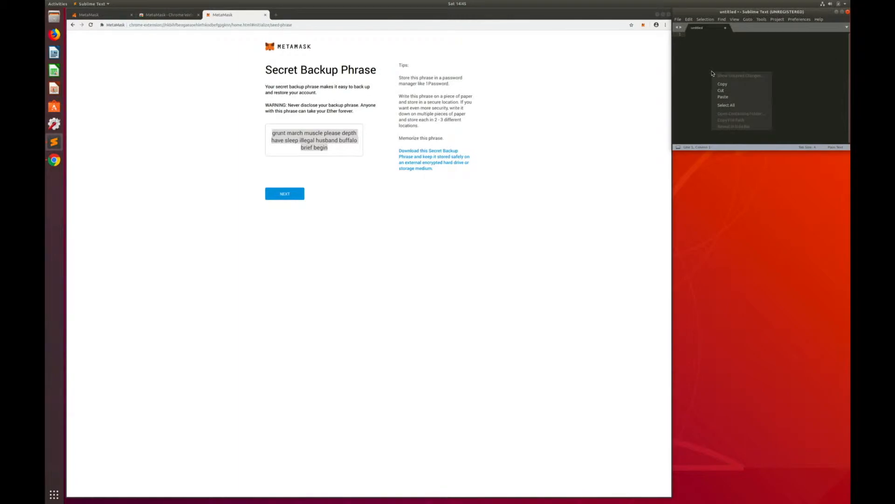
click(728, 97)
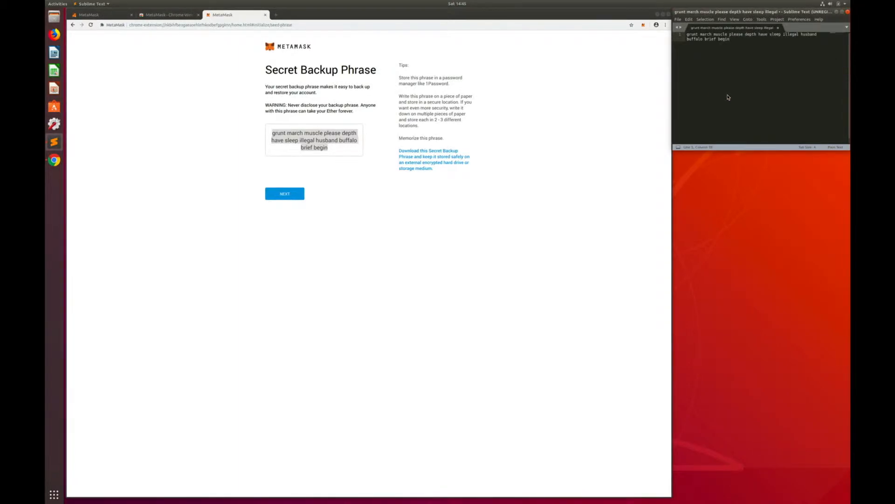
key(Return)
key(Return)
Step: Back in Chrome, confirm the secret backup phrase by selecting its words in the saved order, and finish the wallet setup
click(471, 226)
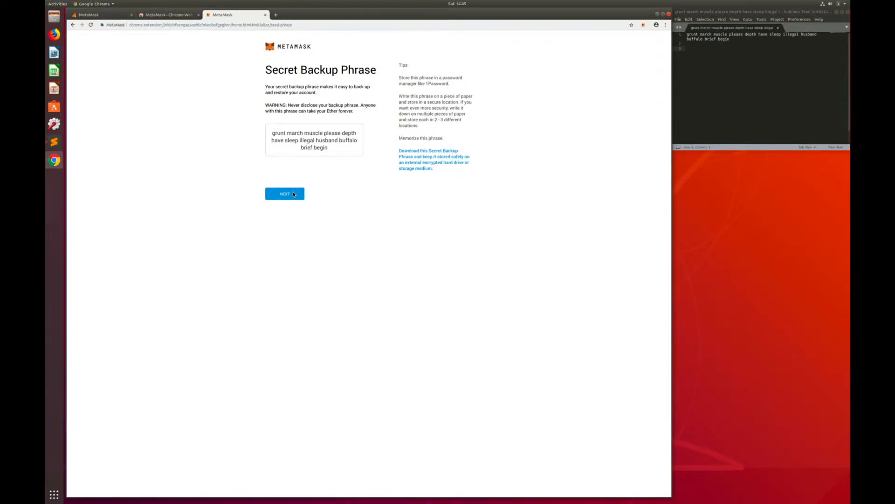
click(294, 194)
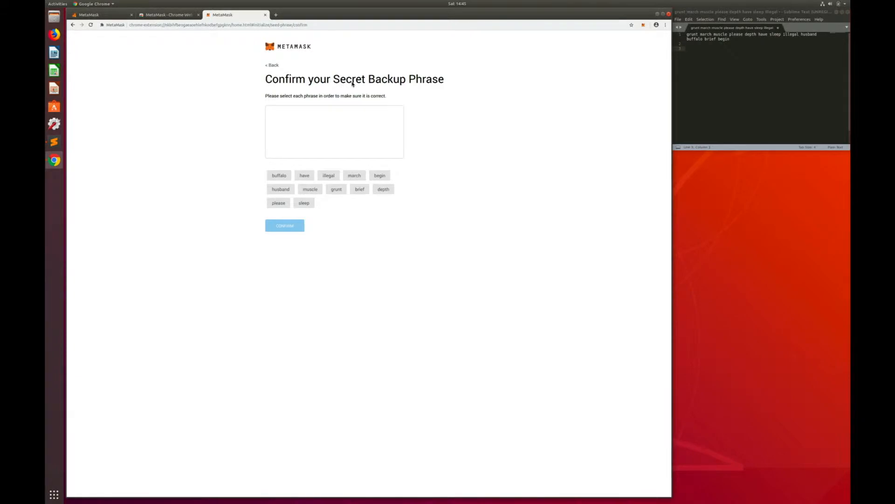
click(758, 50)
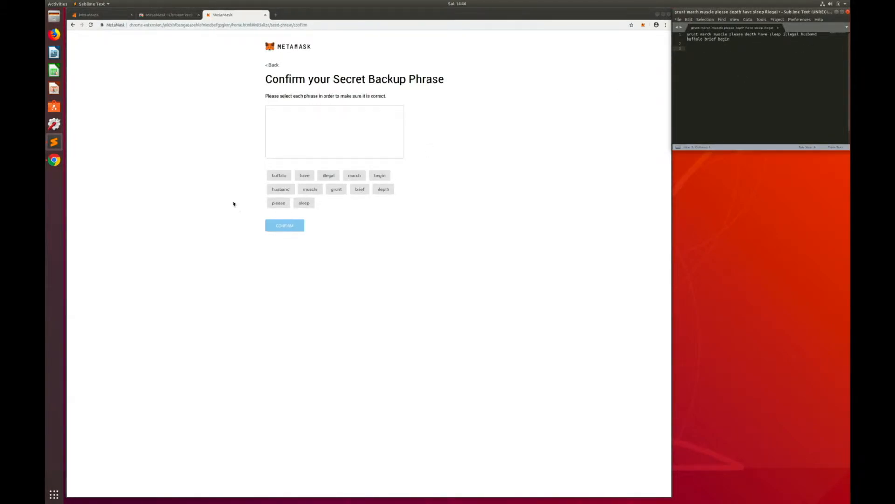
click(336, 189)
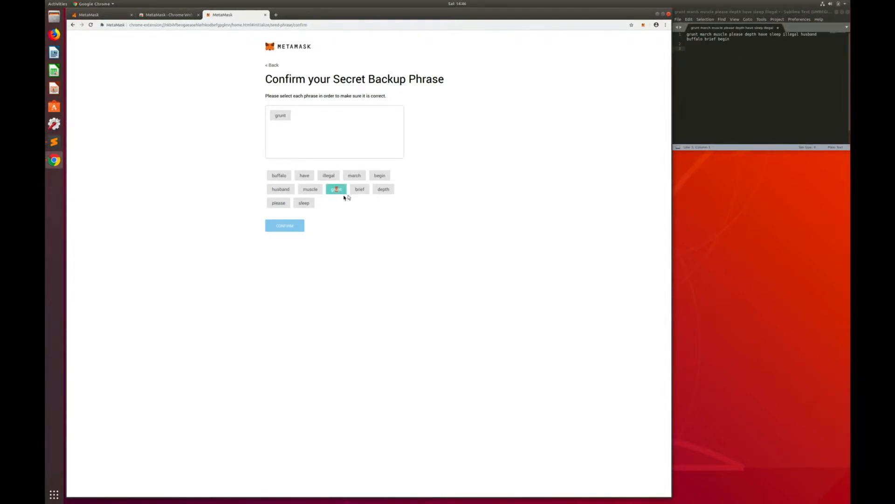
click(351, 179)
click(313, 188)
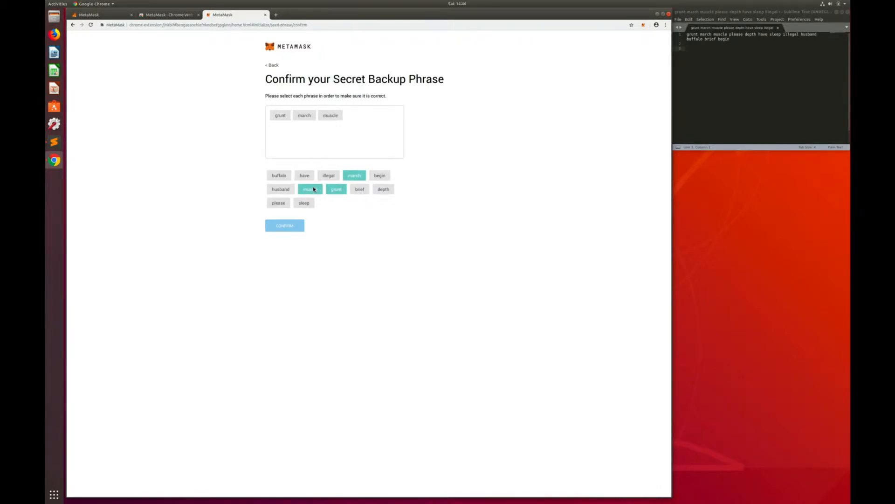
click(281, 202)
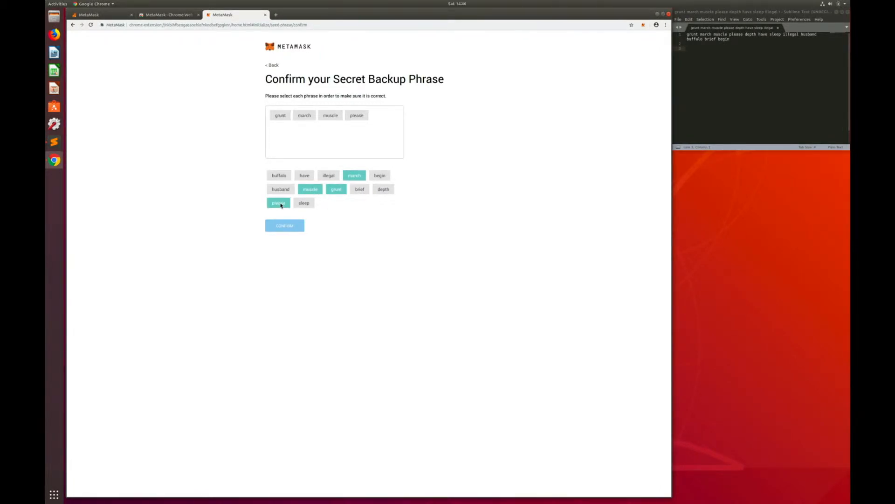
click(384, 190)
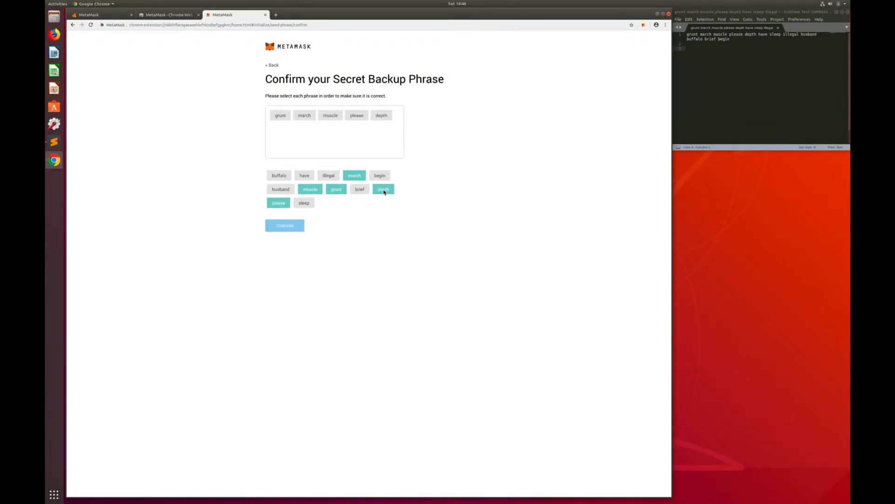
click(304, 177)
click(304, 203)
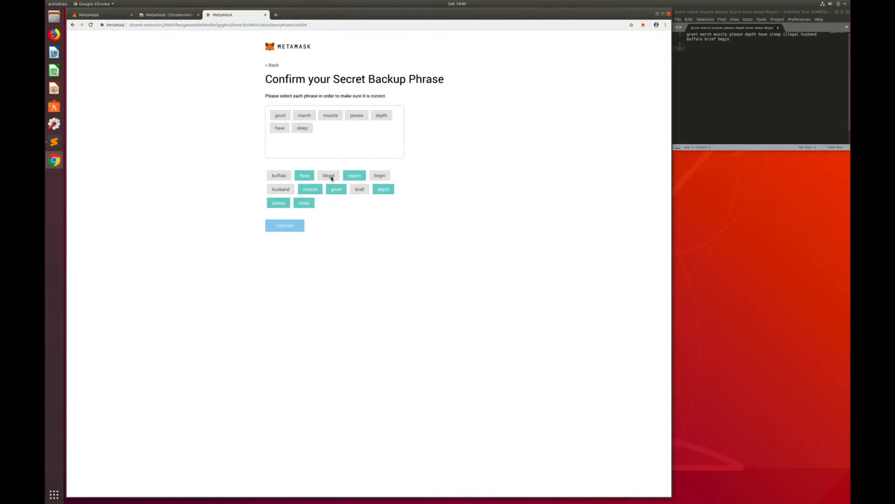
click(330, 177)
click(282, 190)
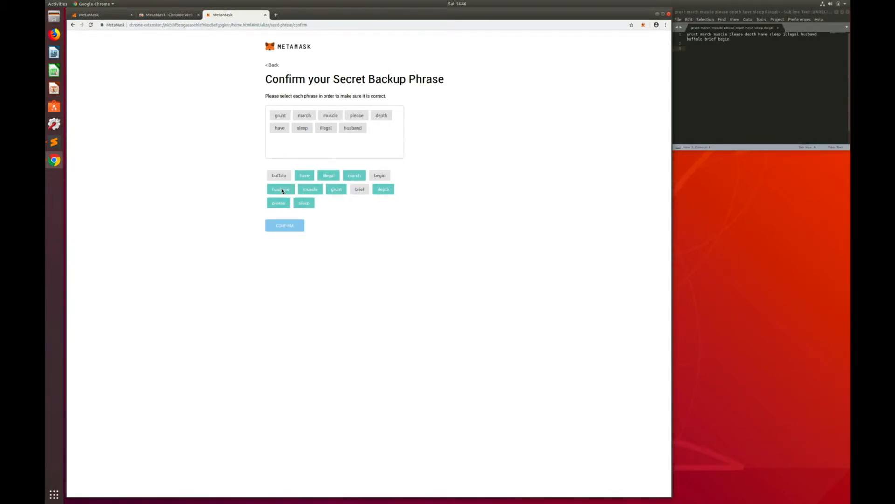
click(282, 177)
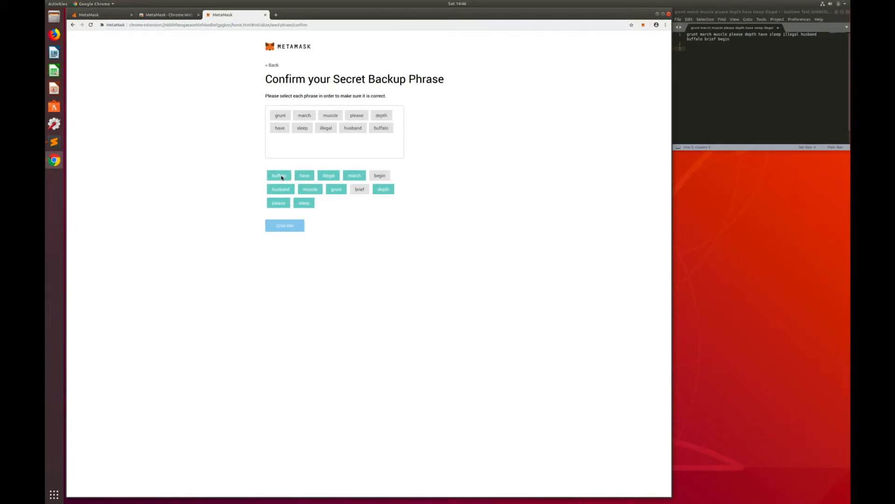
click(356, 190)
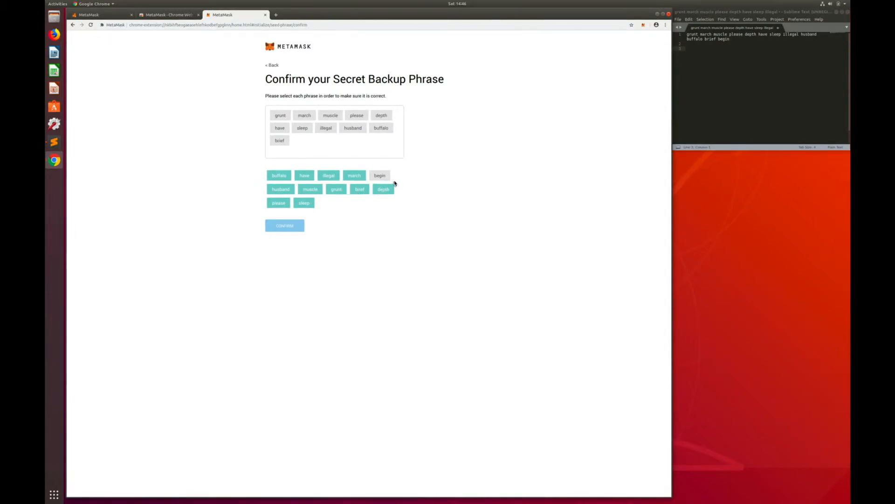
click(380, 175)
click(284, 228)
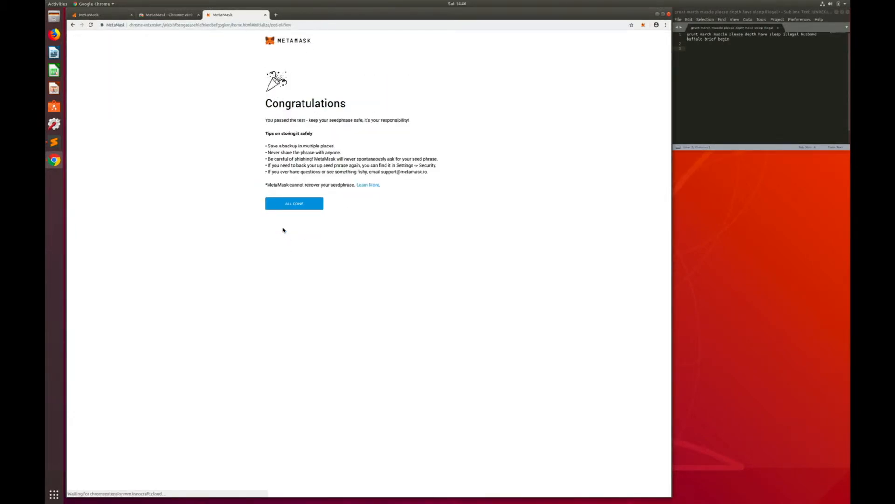
click(295, 205)
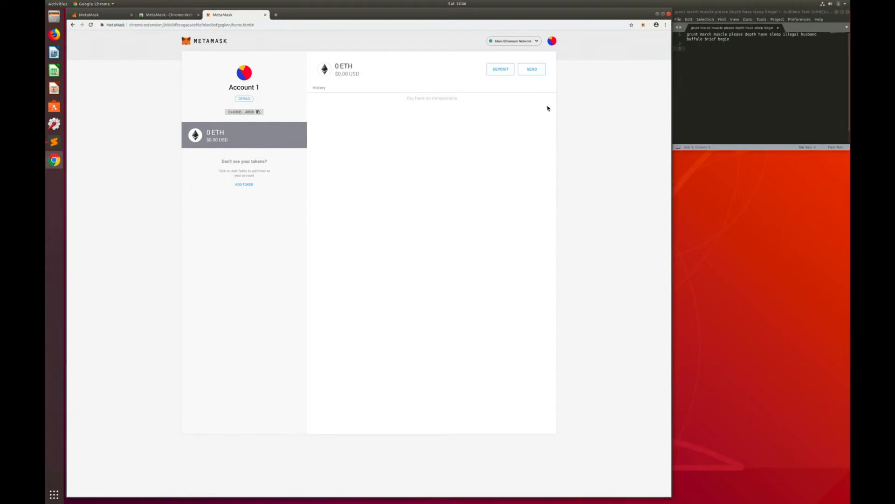
Step: Look at the Deposit Ether options for the new account and close them
click(508, 70)
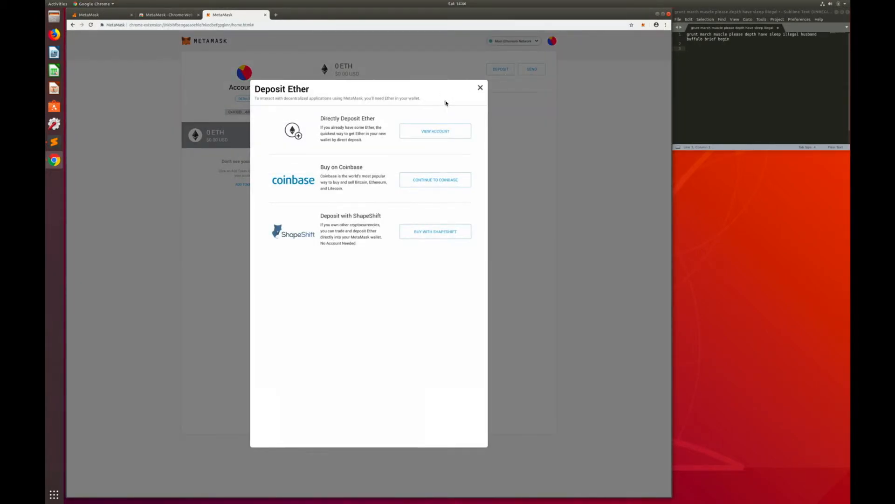
click(480, 88)
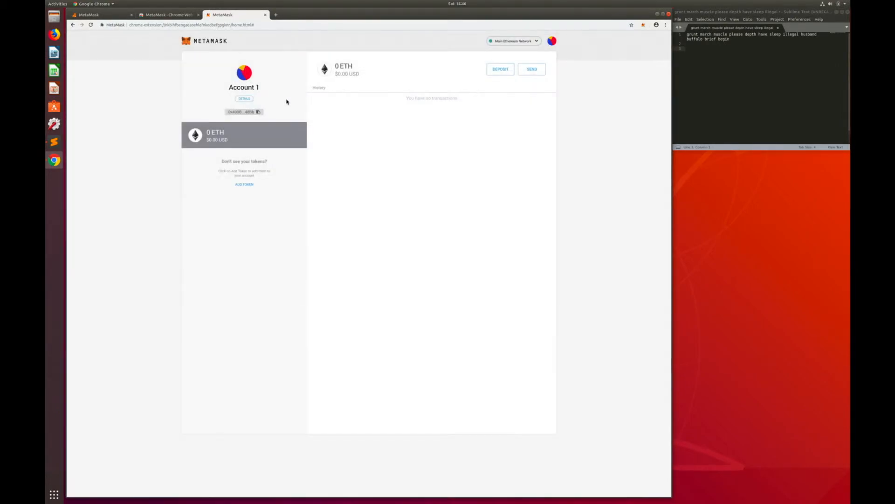
Step: Copy the Account 1 wallet address and paste it below the backup phrase in the Sublime Text document
click(258, 112)
click(699, 70)
right_click(697, 62)
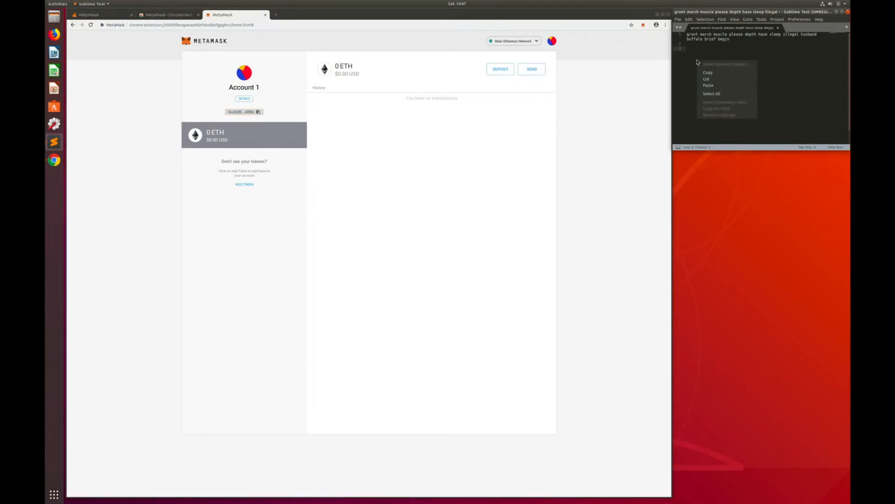
click(711, 86)
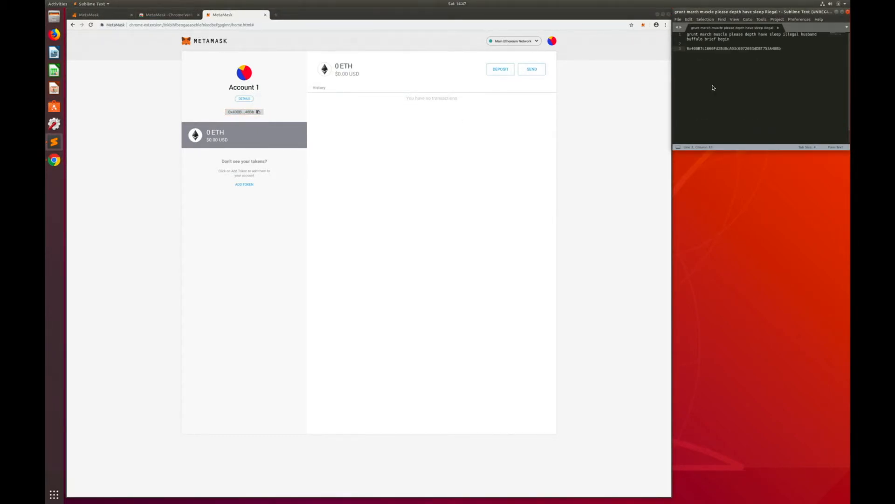